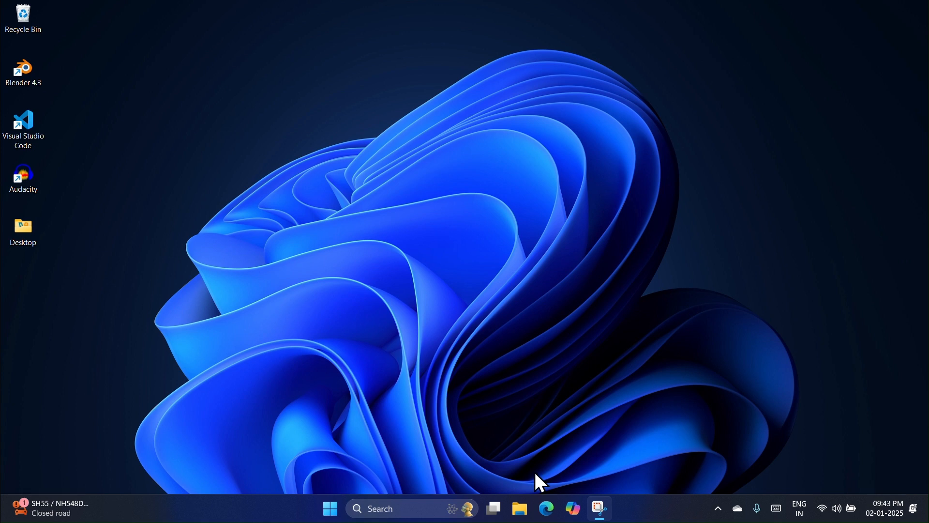
Step: Search Google in Edge for 'xampp download'
click(547, 509)
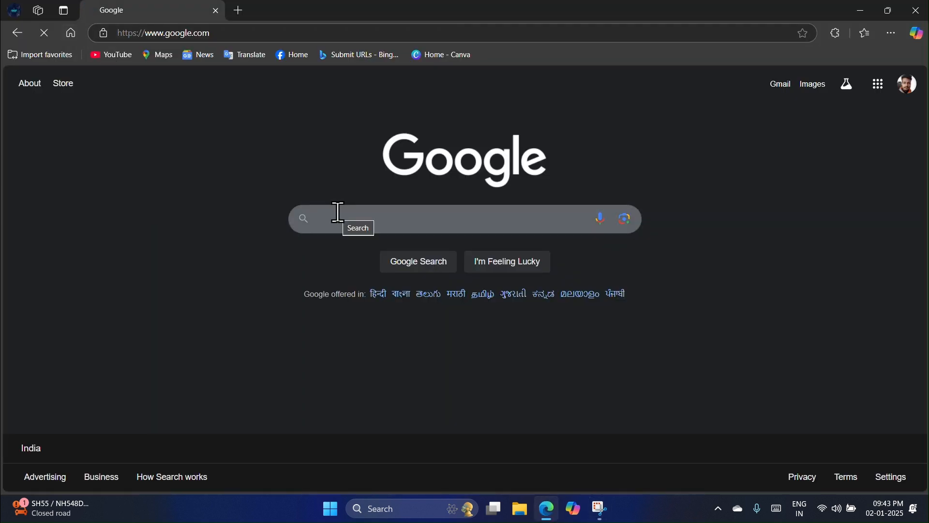
text(xampp)
key(Down)
key(Return)
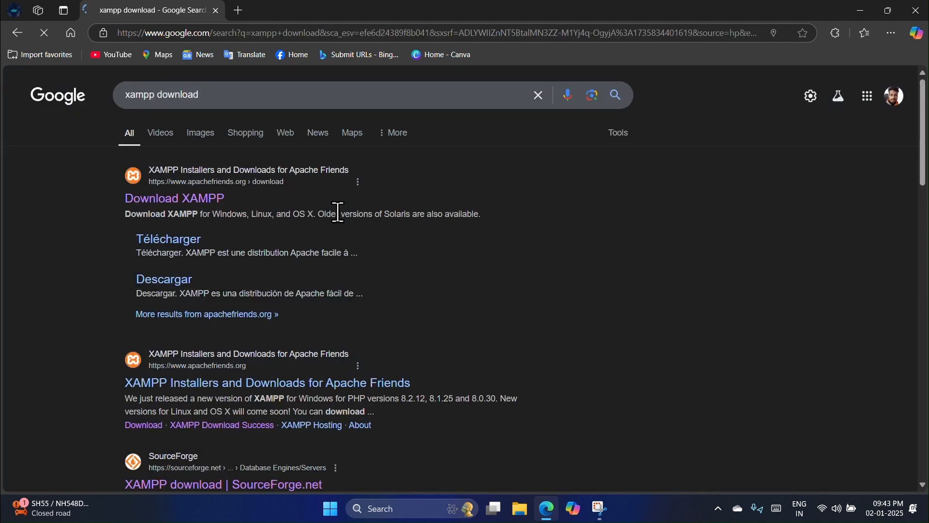
Step: Download the 64-bit XAMPP 8.0.30 Windows installer from the Apache Friends download page
click(189, 201)
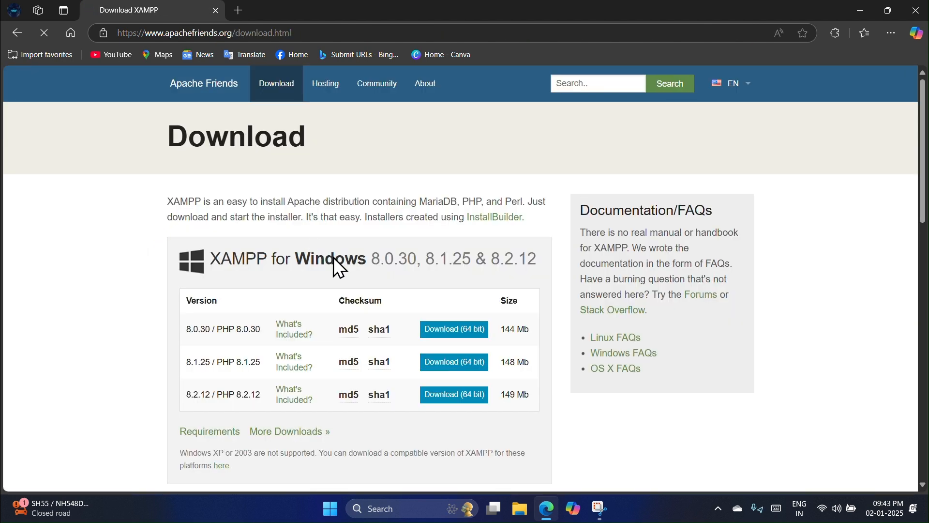
scroll(338, 267, down, 2)
scroll(335, 258, down, 7)
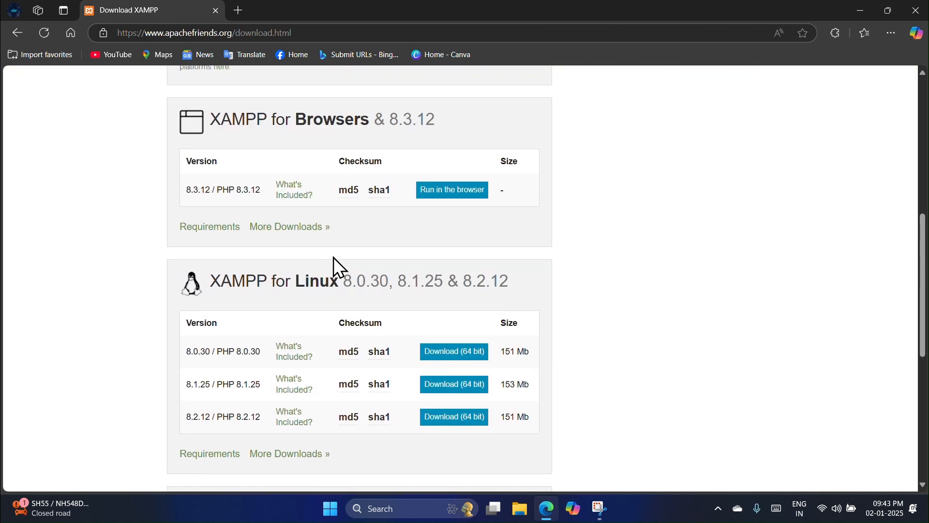
scroll(329, 246, down, 5)
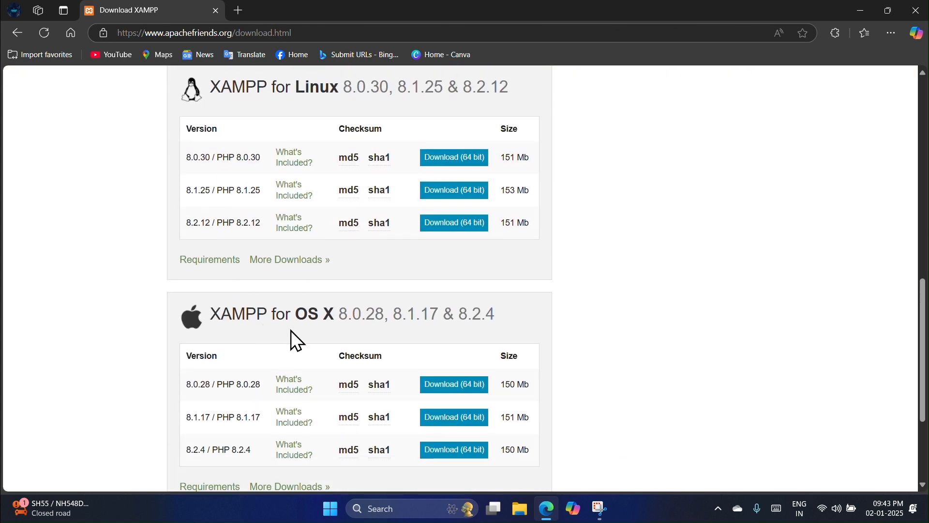
scroll(303, 304, up, 14)
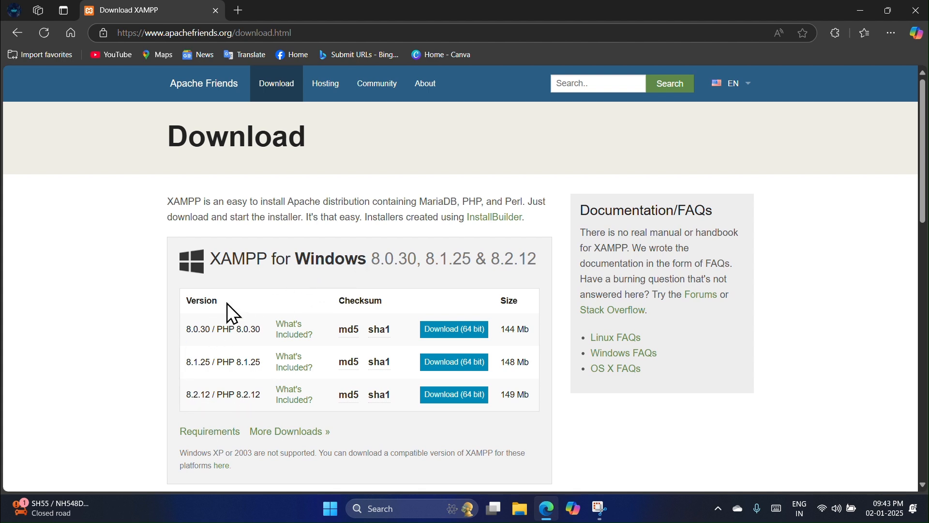
click(456, 332)
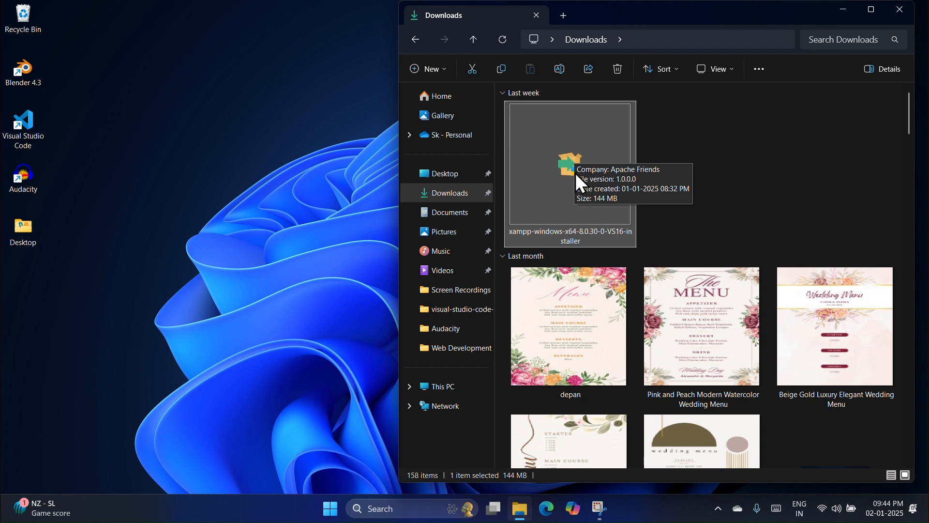
Step: Run the xampp-windows-x64-8.0.30 installer and dismiss its UAC warning
double_click(546, 177)
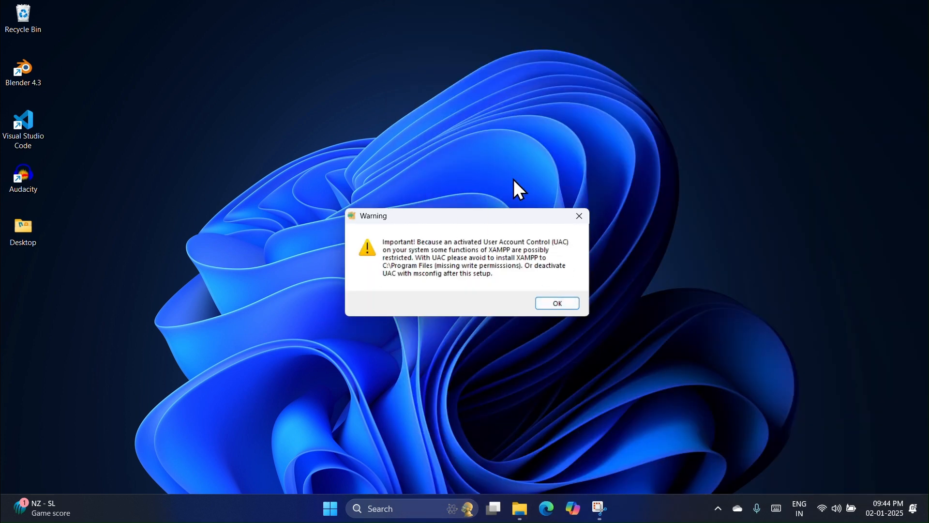
click(566, 303)
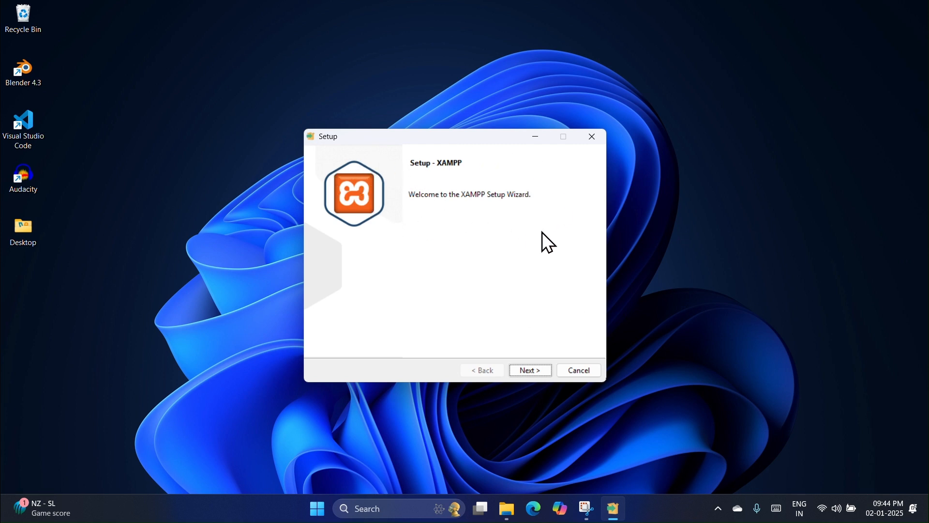
Step: Keep the default components, install folder C:\xampp and English as the language
click(533, 370)
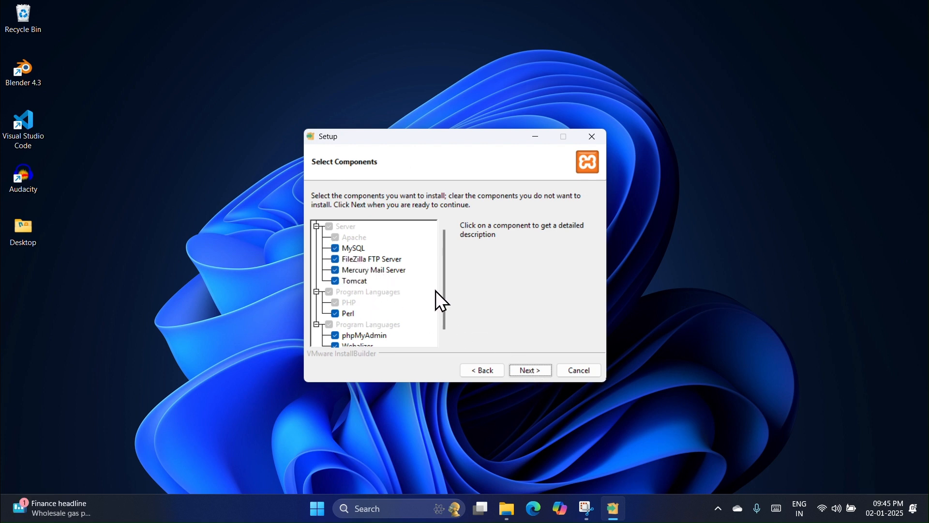
drag(444, 289, 450, 328)
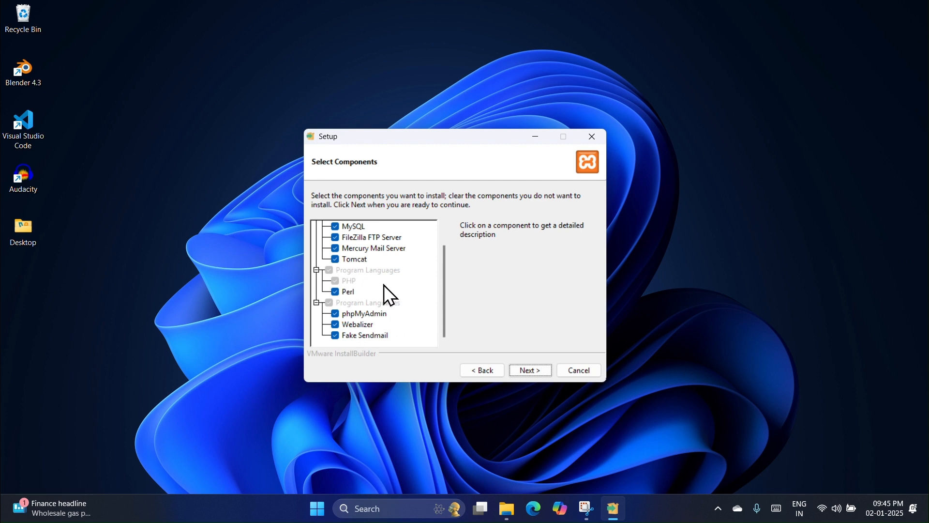
click(537, 371)
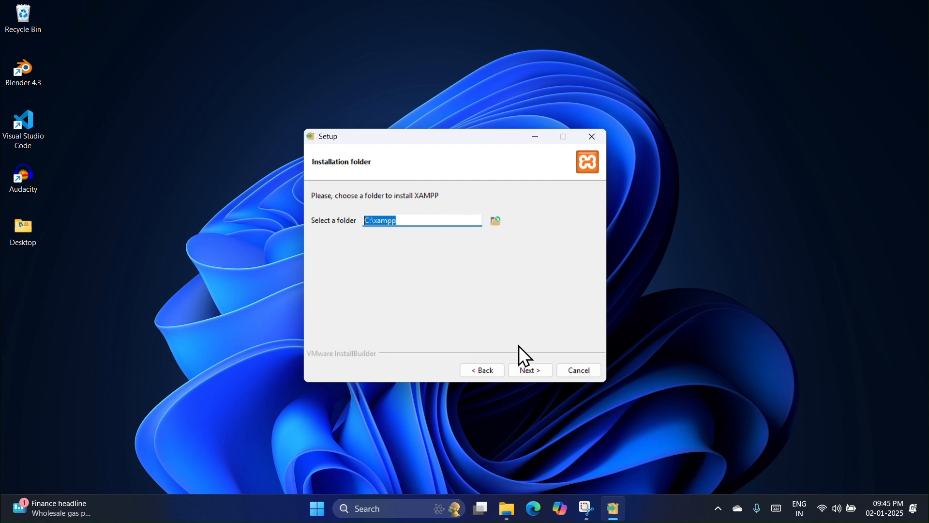
click(535, 368)
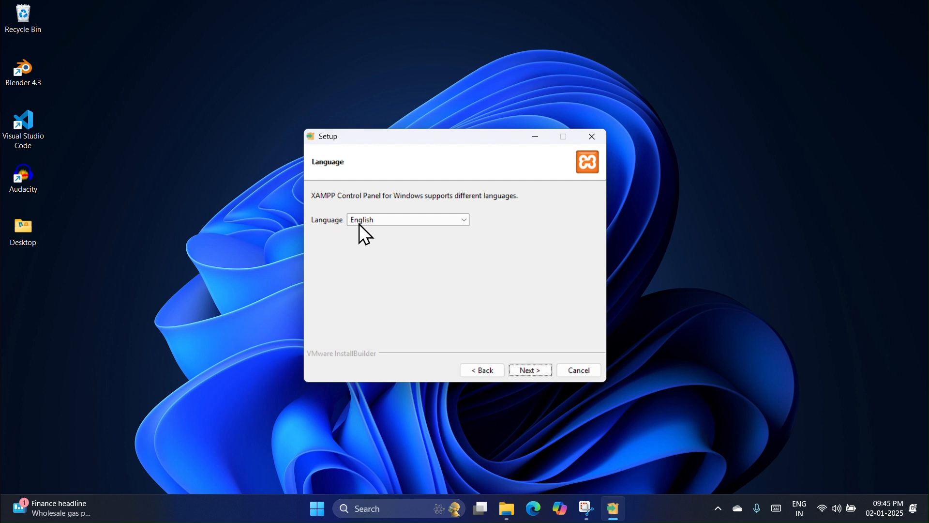
click(390, 220)
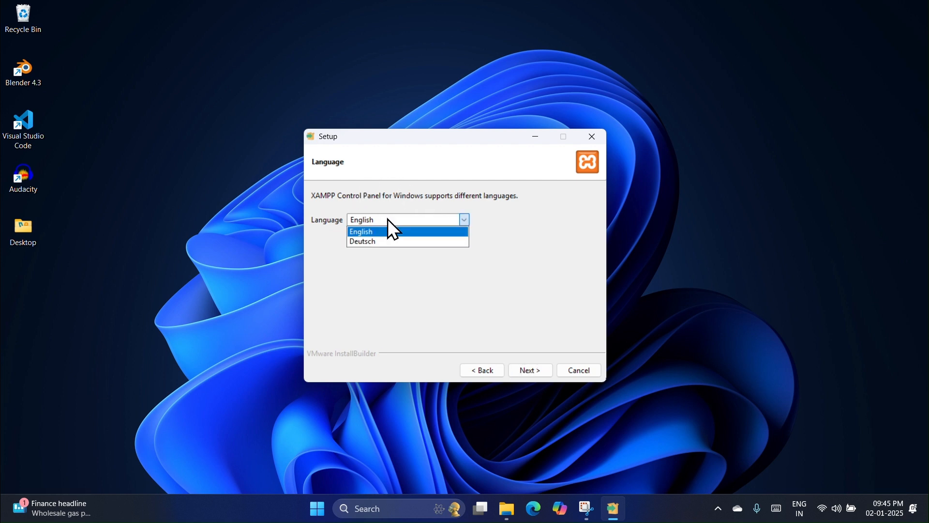
click(392, 232)
click(533, 367)
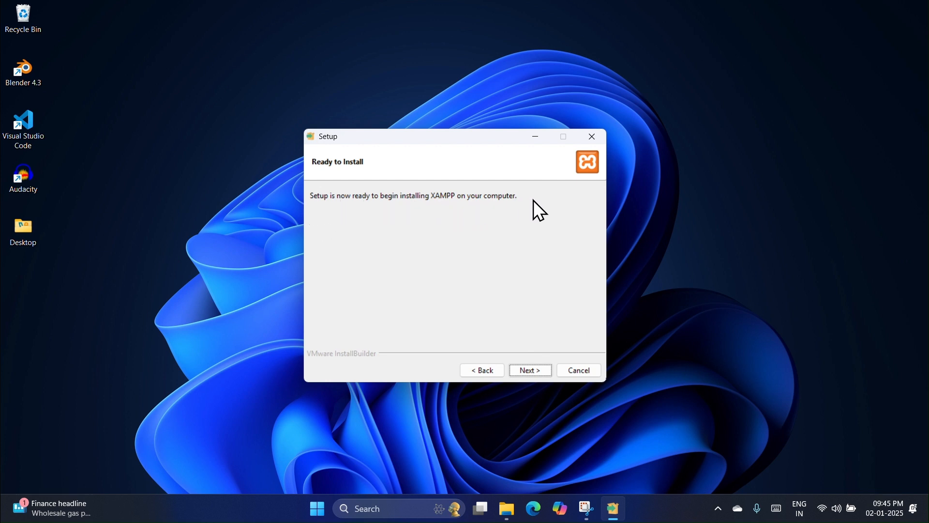
Step: Install XAMPP and finish setup without starting the Control Panel
click(533, 376)
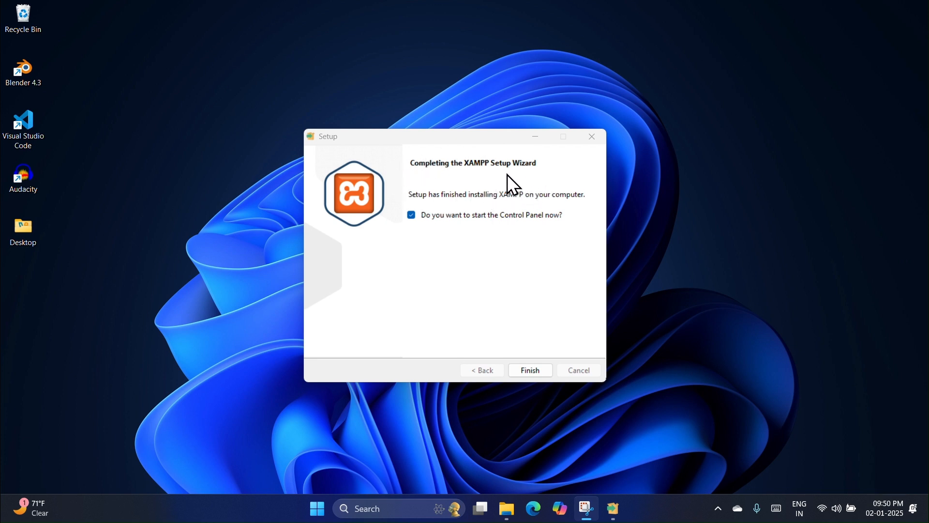
click(414, 219)
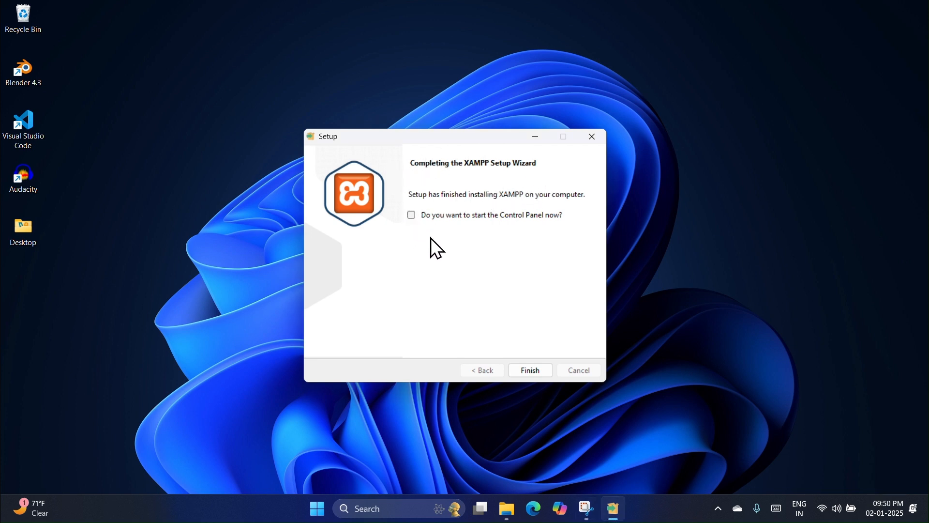
click(533, 376)
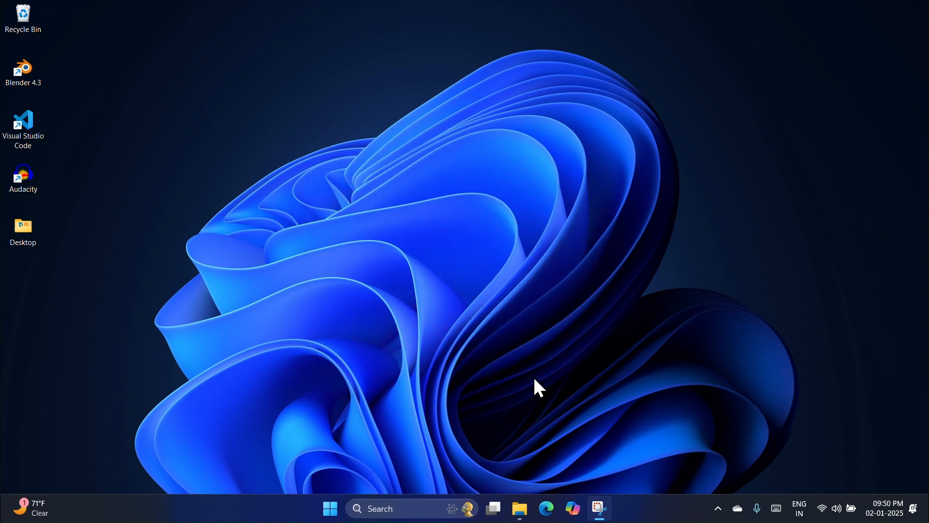
Step: Copy all seven files from the mywebsite project folder
click(521, 506)
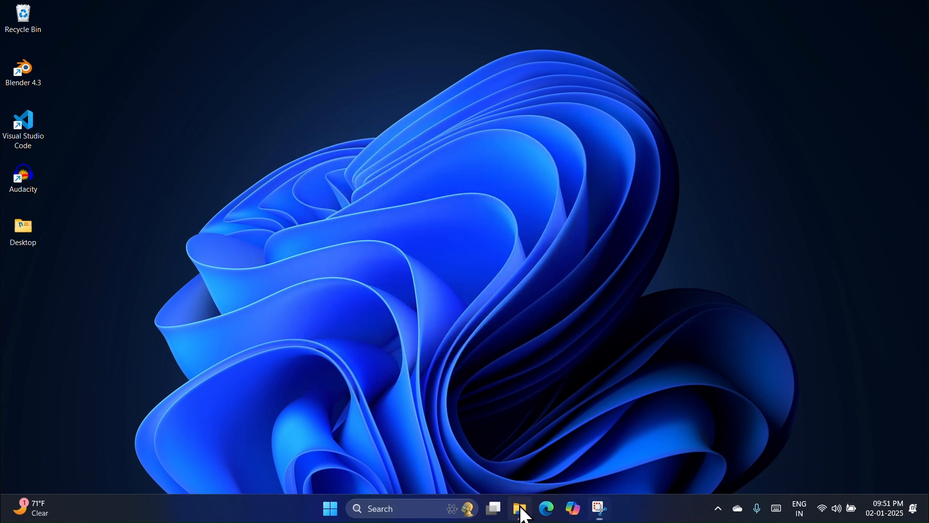
drag(618, 315, 727, 101)
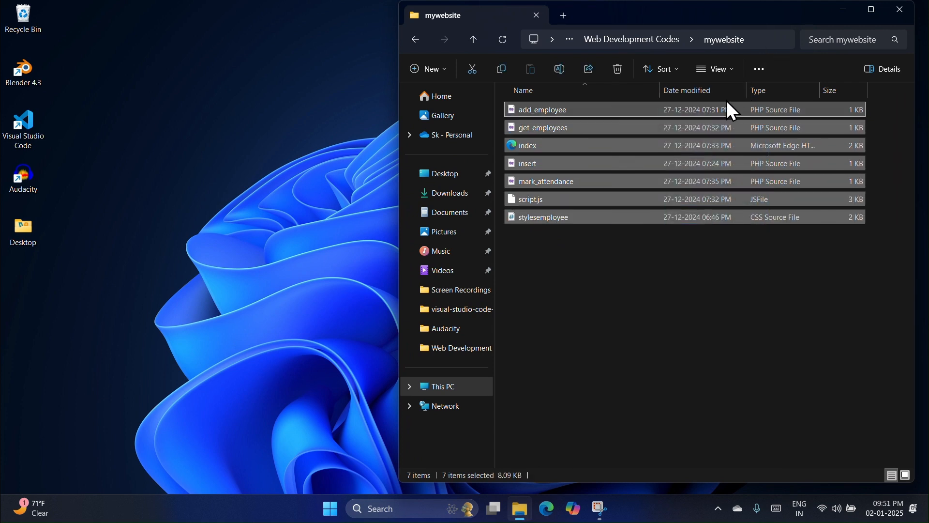
right_click(710, 129)
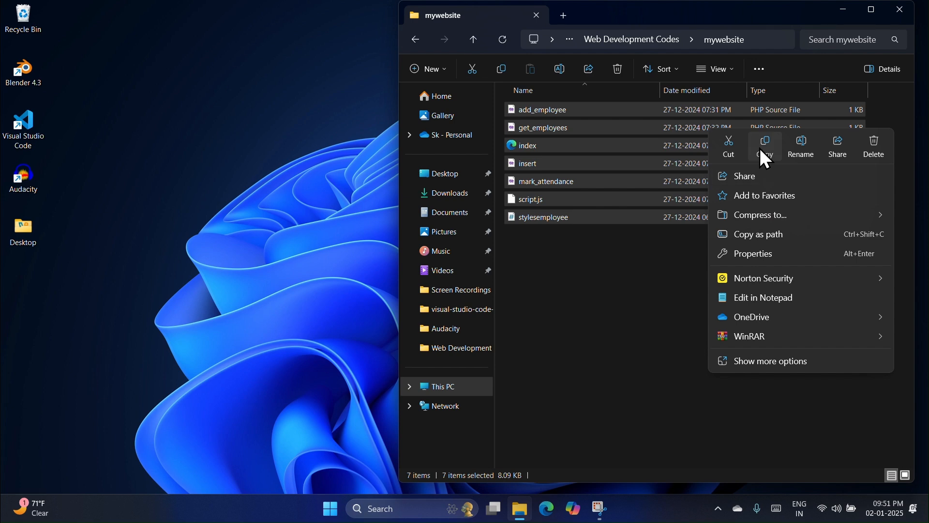
click(761, 148)
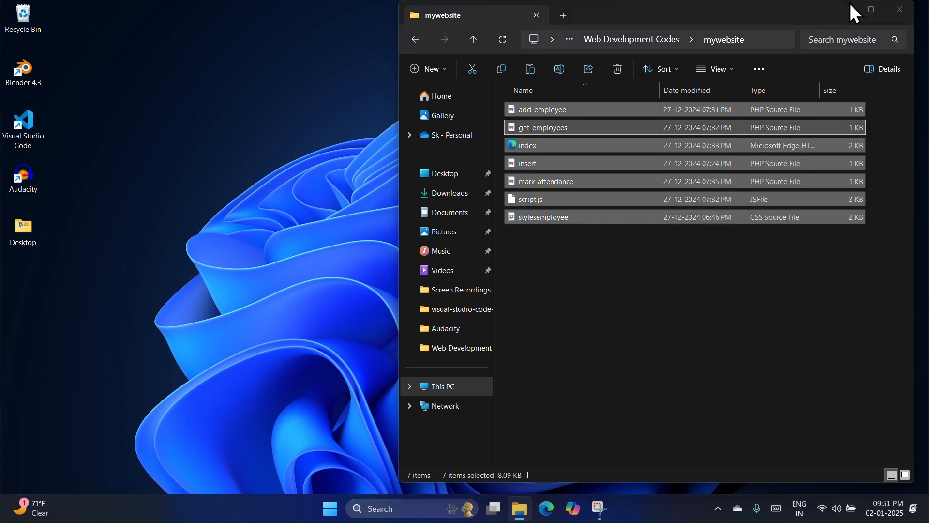
click(844, 9)
Step: Launch the XAMPP Control Panel from Windows search
click(409, 508)
text(XAM)
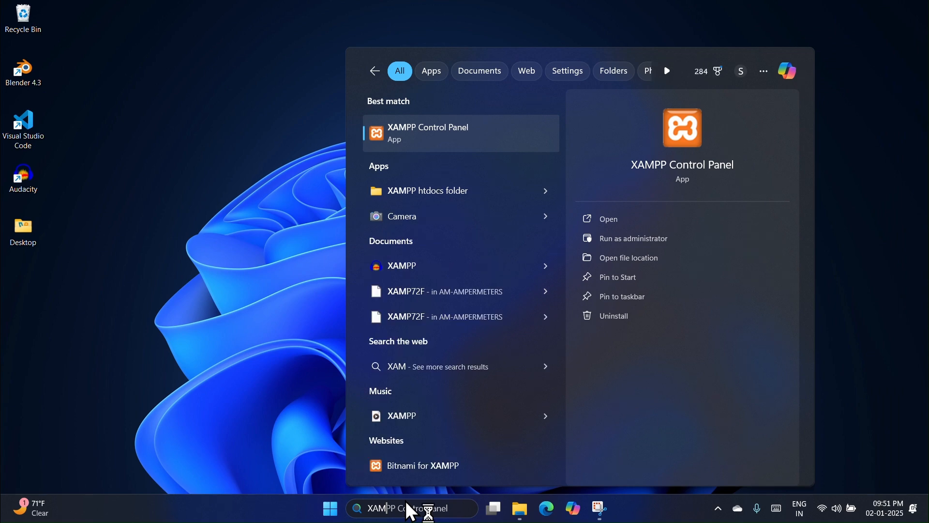
key(Return)
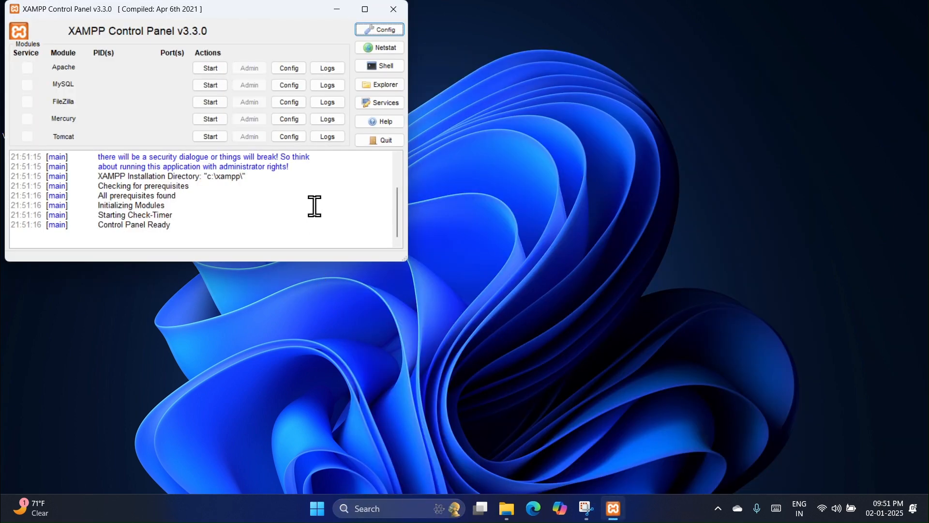
Step: Create a new folder named attendance_system inside C:\xampp\htdocs
click(378, 85)
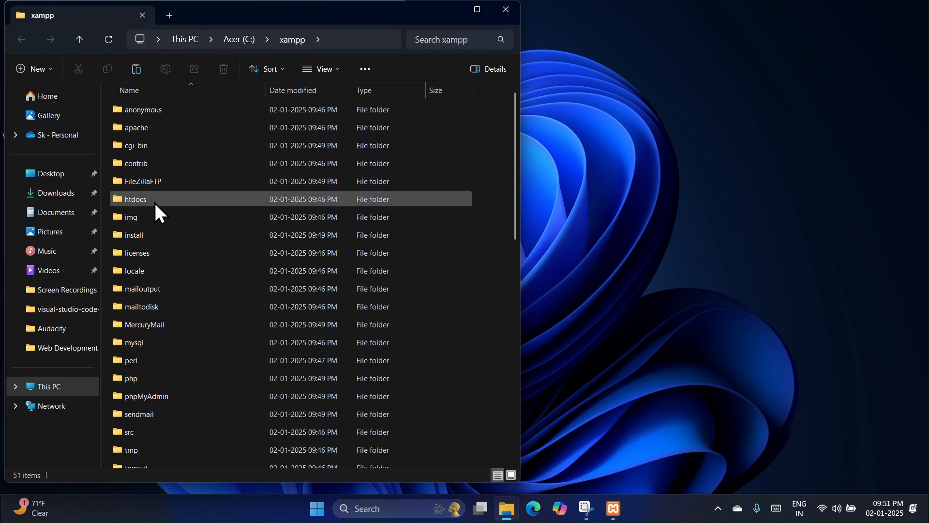
double_click(190, 198)
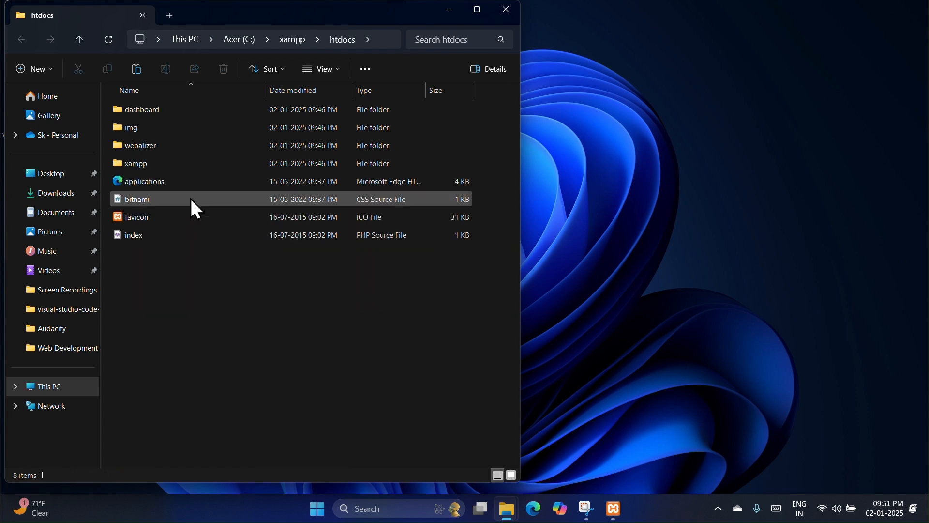
right_click(235, 299)
click(378, 269)
key(Caps_Lock)
text(attendance_system)
key(Return)
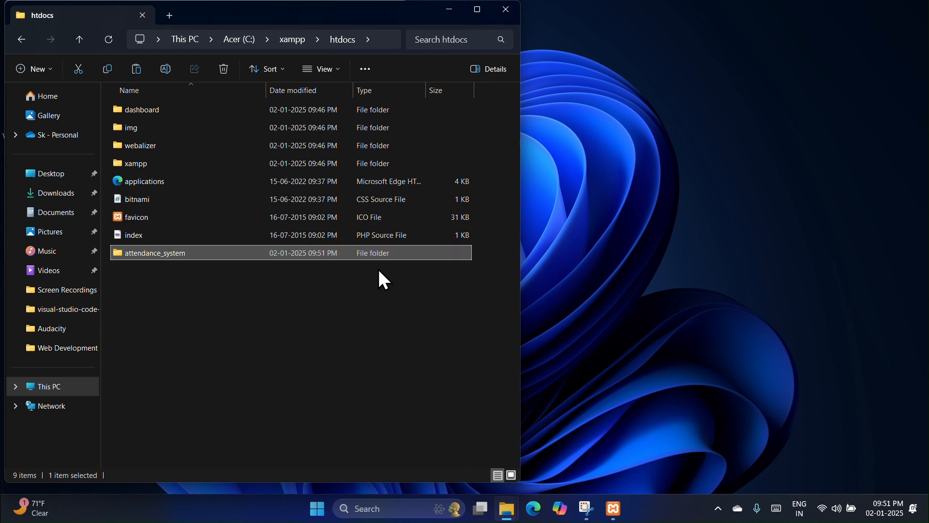
Step: Paste the seven project files into the attendance_system folder
double_click(295, 253)
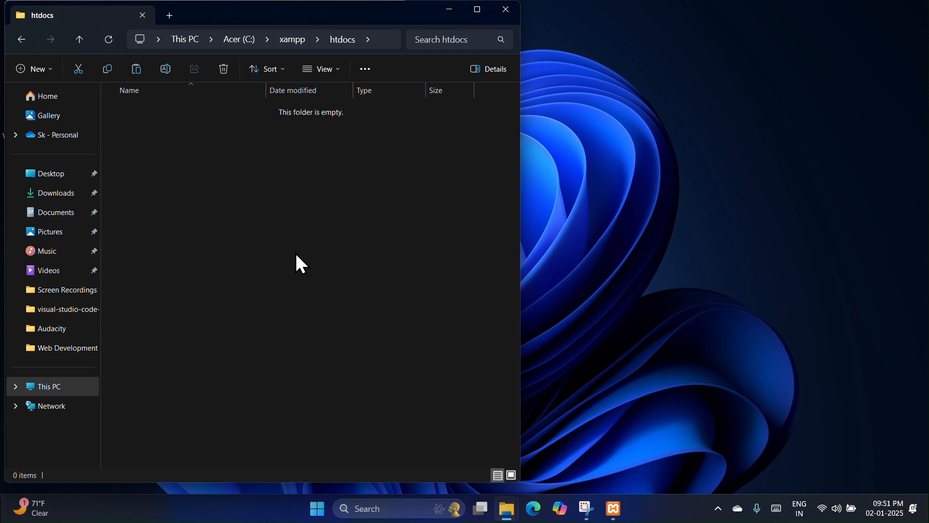
click(142, 73)
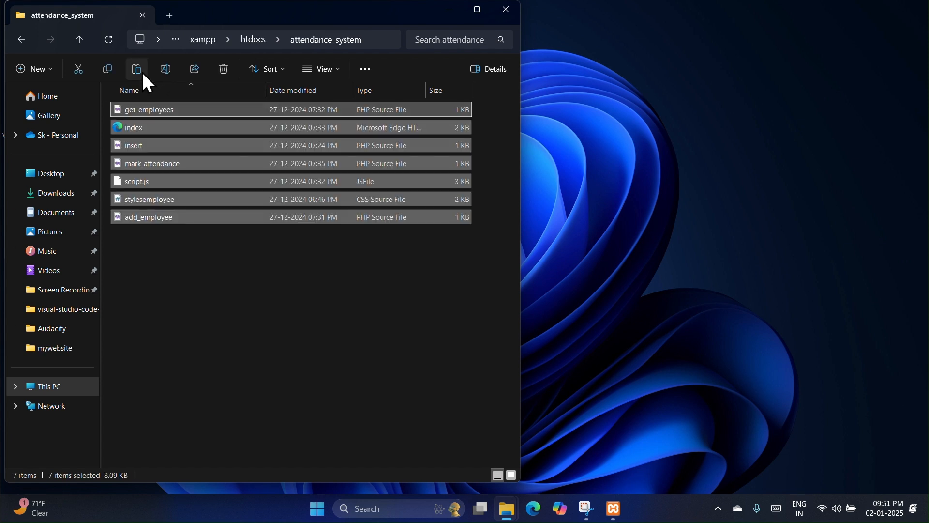
click(614, 509)
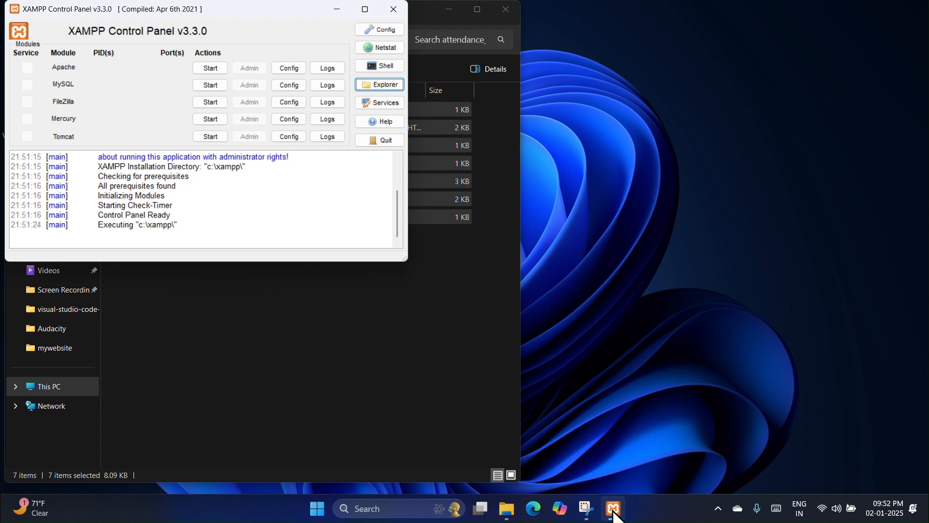
Step: Start Apache and MySQL, then open phpMyAdmin from MySQL's Admin button
click(205, 71)
click(211, 85)
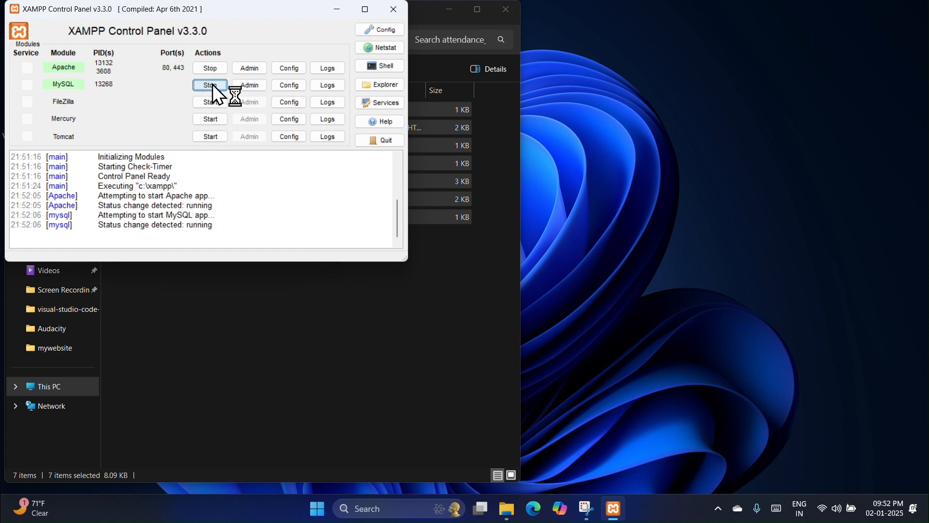
click(252, 85)
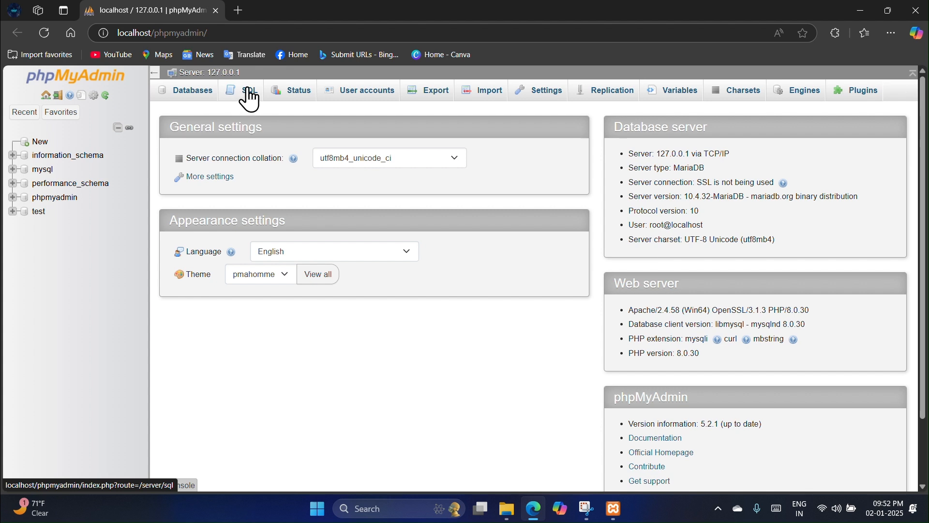
Step: Run 'CREATE DATABASE attendance_system;' in the SQL tab
click(250, 94)
key(Caps_Lock)
text(CREATE)
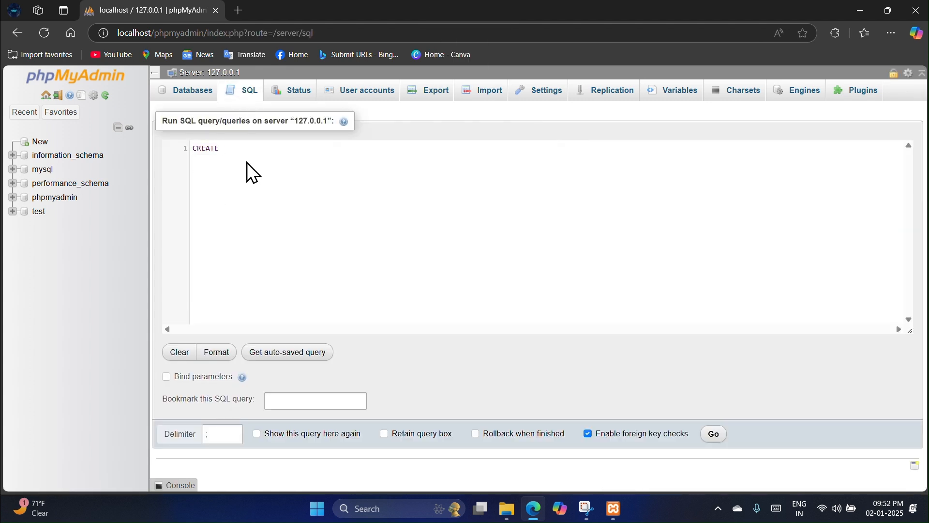
text( DATABASE)
key(Caps_Lock)
text(a)
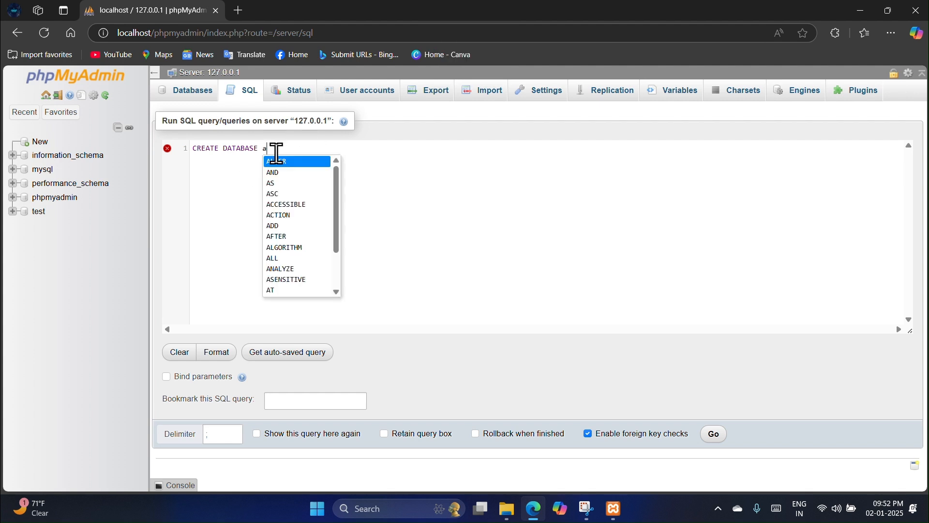
text(tten)
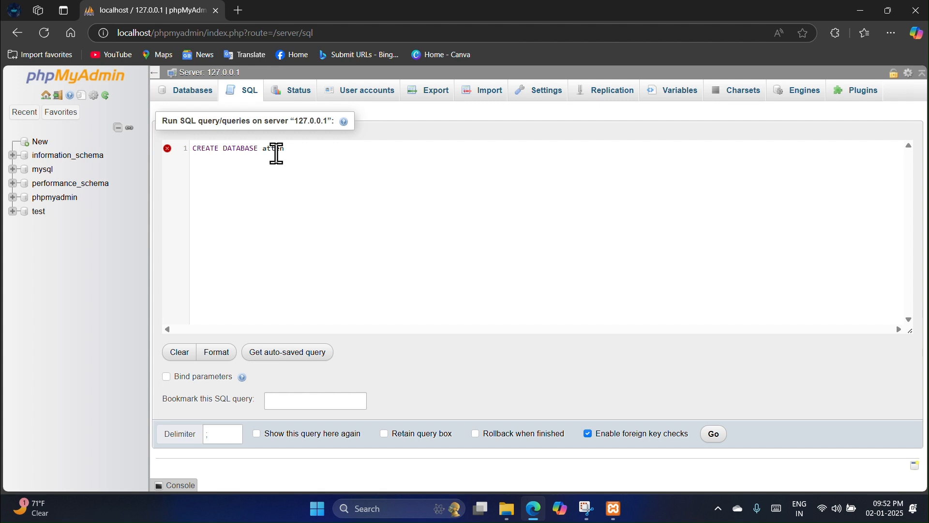
text(dance_system;)
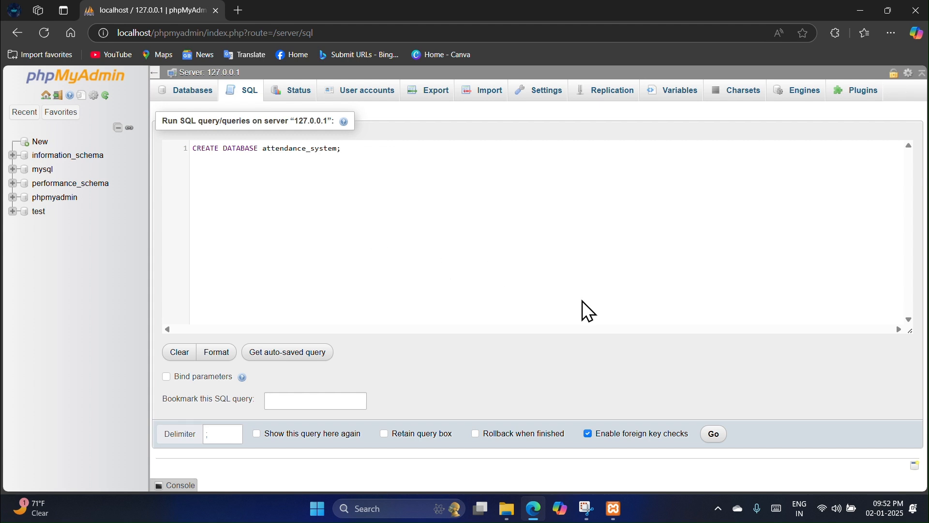
click(712, 436)
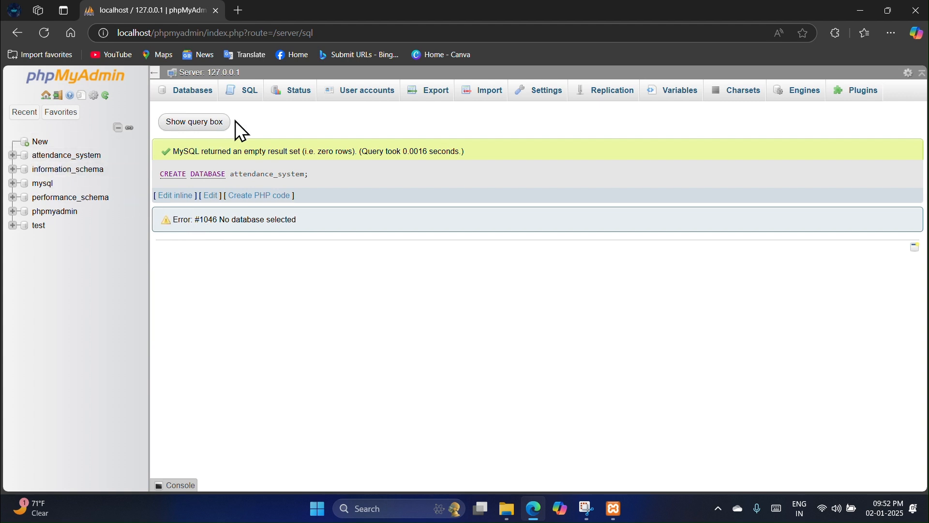
click(245, 96)
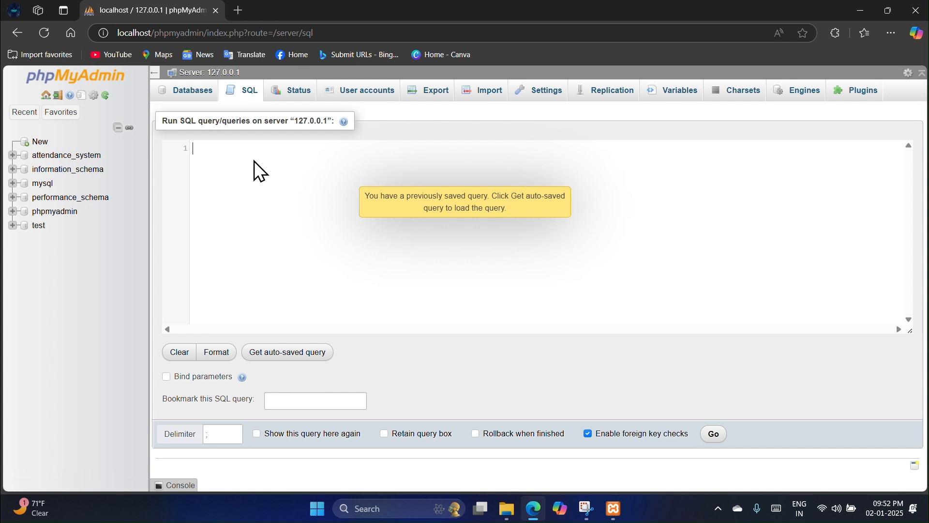
Step: Write 'USE attendance_system;' followed by an empty 'CREATE TABLE employees ();' statement
text(USE attendance_system)
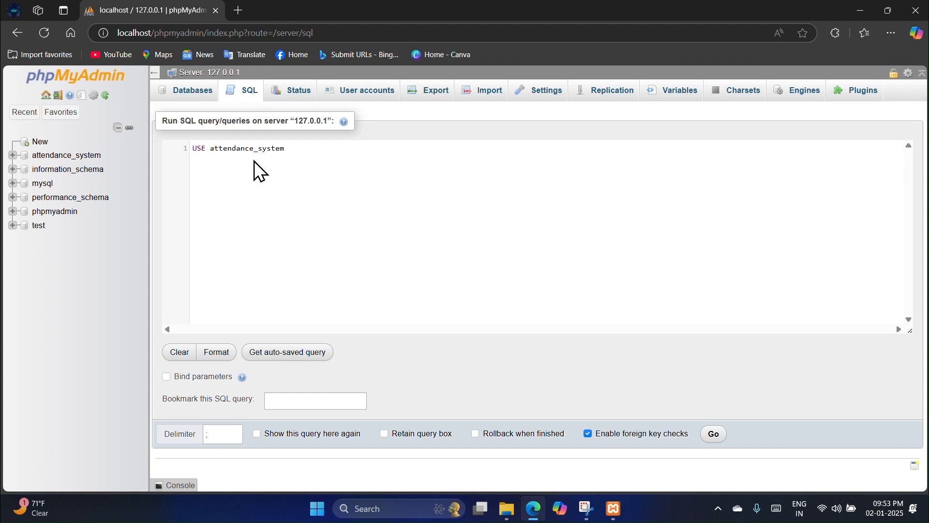
text(;)
key(Return)
key(Return)
key(Caps_Lock)
text(CREATE TABLE)
key(Caps_Lock)
text(employees ();)
key(Left)
key(Left)
key(Return)
key(Return)
key(Return)
key(Return)
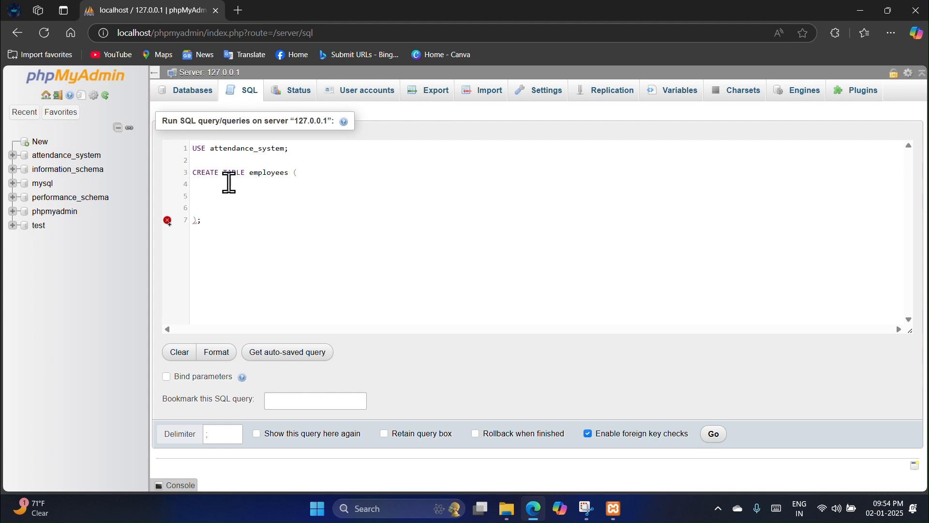
Step: Define the id INT AUTO_INCREMENT PRIMARY KEY and name VARCHAR(50) columns
click(229, 184)
key(Tab)
text(id )
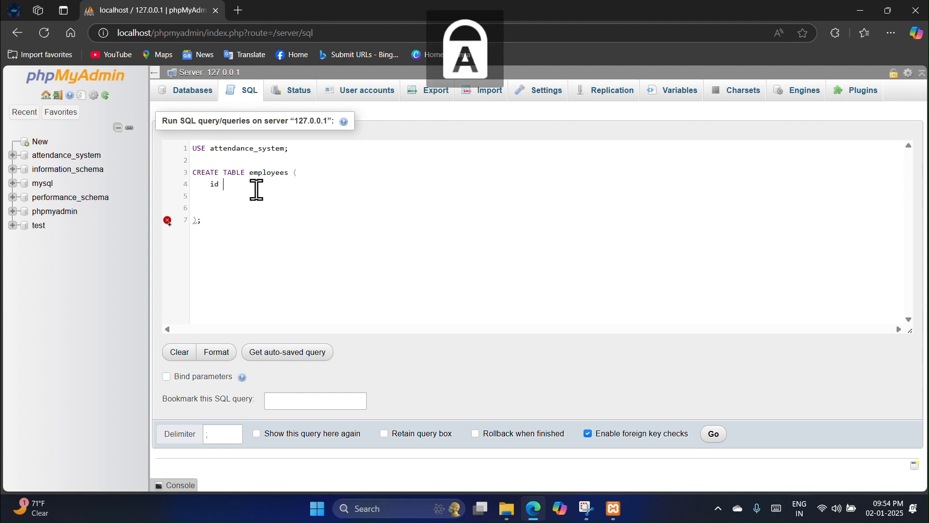
text(INT AUTO_INCREMENT PRIMARY KEY,)
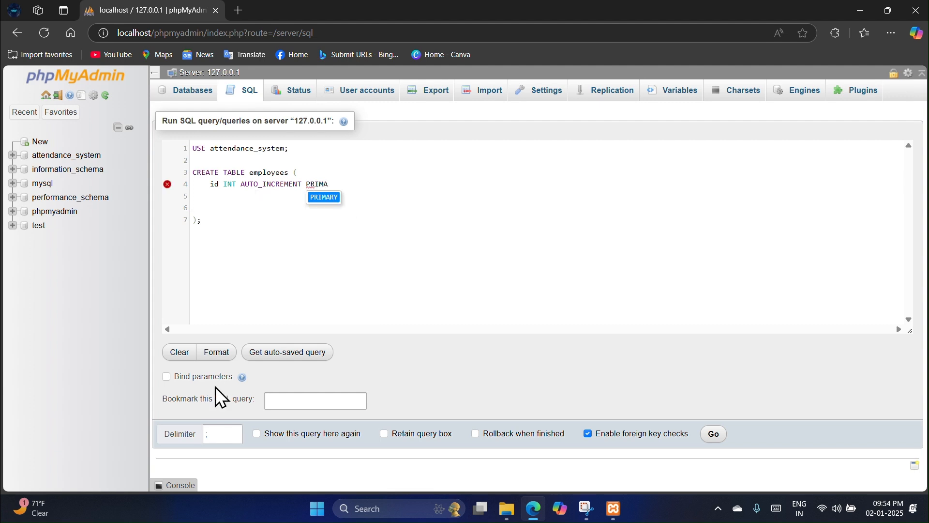
key(Return)
key(Caps_Lock)
text(name)
key(Caps_Lock)
text(VARCHAR(50),)
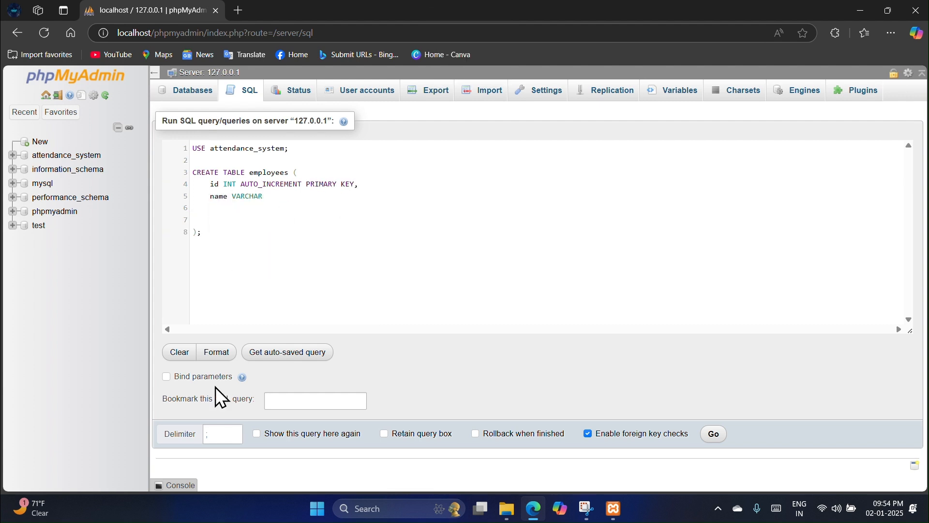
Step: Add position VARCHAR(50) and employee_id VARCHAR(50) columns to the employees table
key(Return)
key(Caps_Lock)
text(position)
key(Caps_Lock)
text(VARCHAR(50),)
key(Return)
key(Caps_Lock)
text(employ)
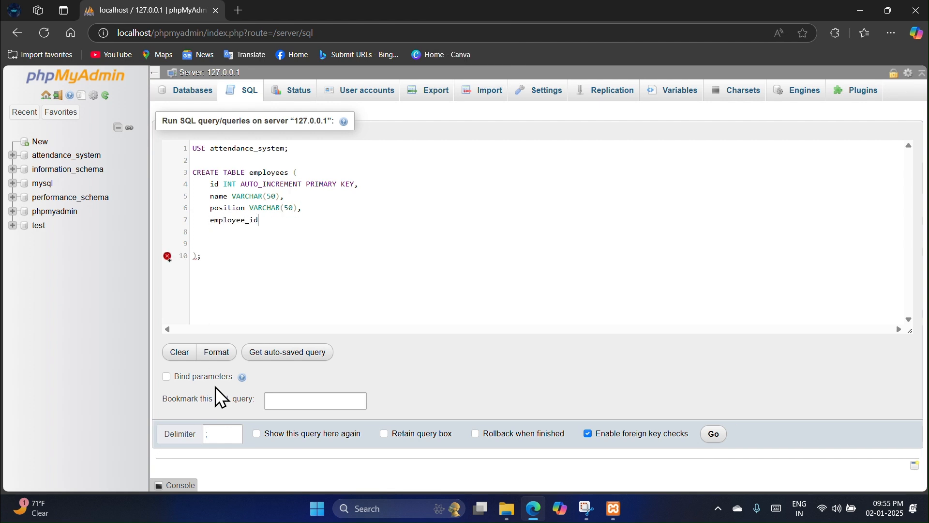
text(ee_id)
key(Caps_Lock)
text(VARCHAR(50))
key(Delete)
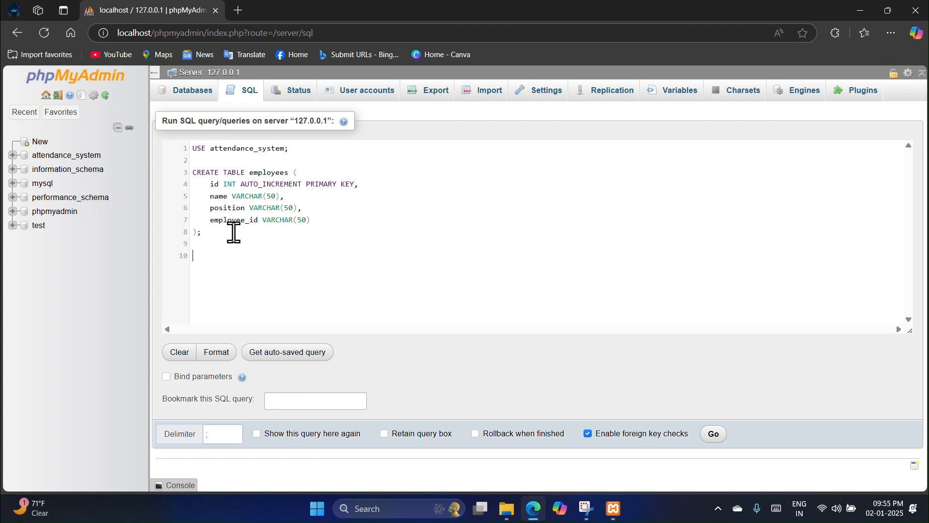
Step: Start a CREATE TABLE attendance statement reusing the id column definition
text(CREATE TABLE)
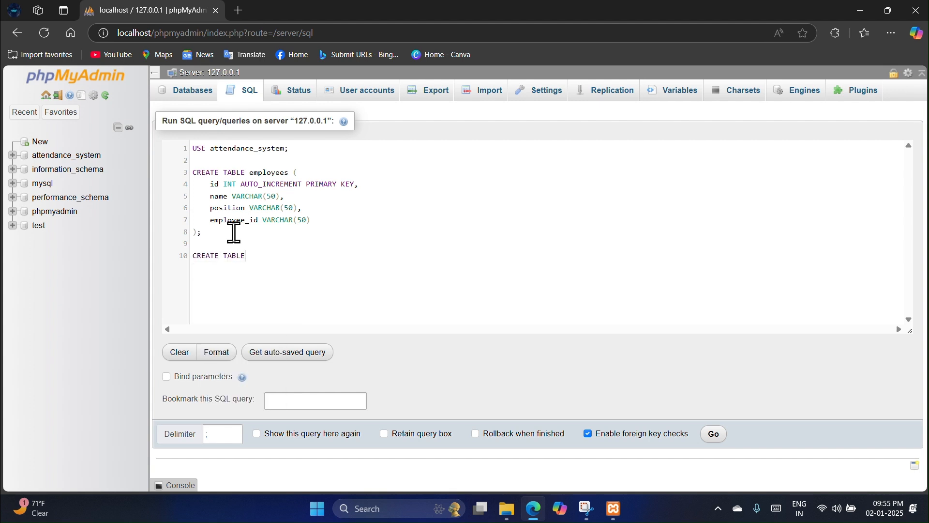
key(Caps_Lock)
text(attendance)
text(;)
key(Left)
key(Left)
key(Return)
drag(210, 184, 359, 184)
click(240, 267)
text(id INT AUTO_INCREMENT PRIMARY KEY,)
Step: Add employee_id, attendance_date DATE and attendance_status VARCHAR(20) columns, then run the query
drag(210, 220, 312, 221)
key(ctrl+c)
click(368, 269)
key(Return)
key(ctrl+v)
text(,)
key(Return)
text(atten)
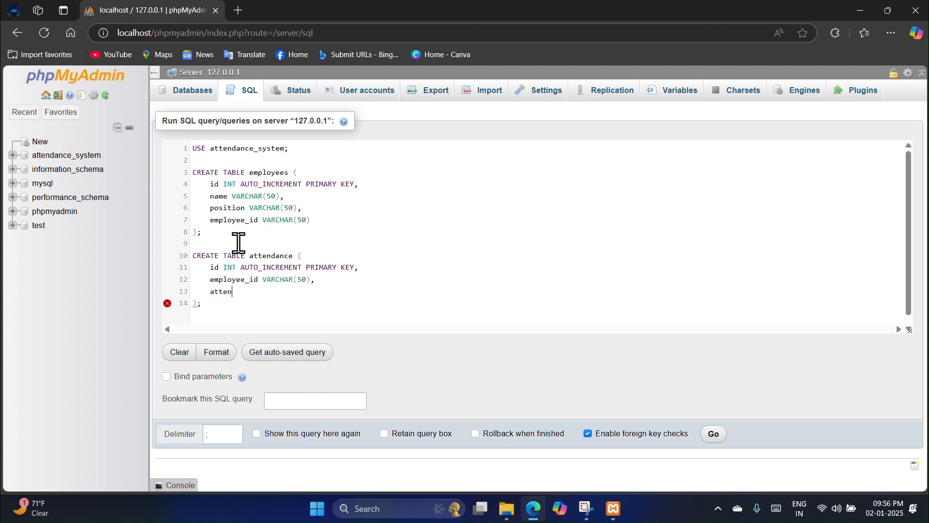
text(dance_date DATE,)
key(Return)
text(attendance_status VARCHAR(20))
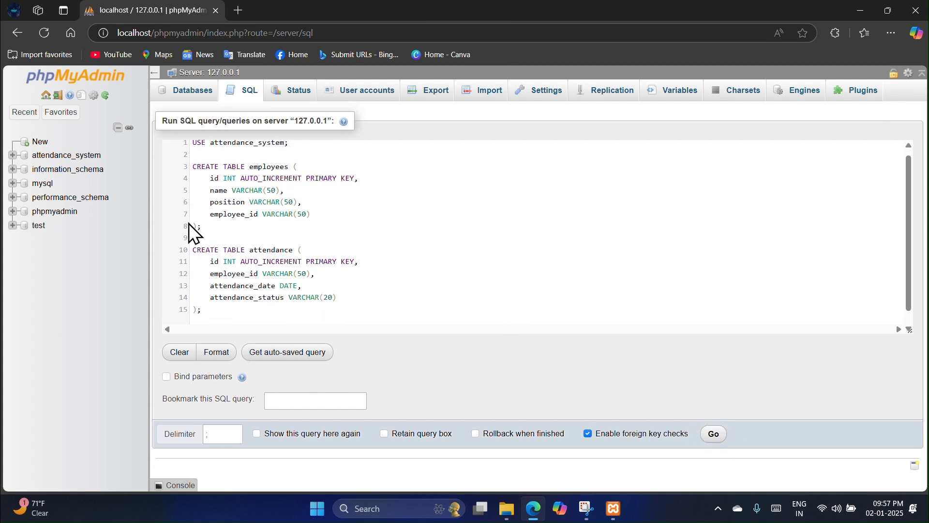
click(715, 435)
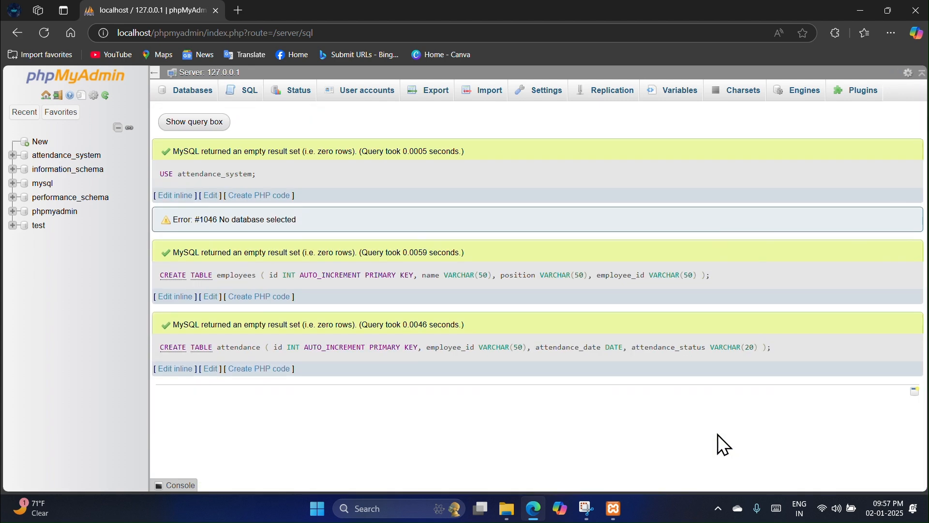
click(52, 155)
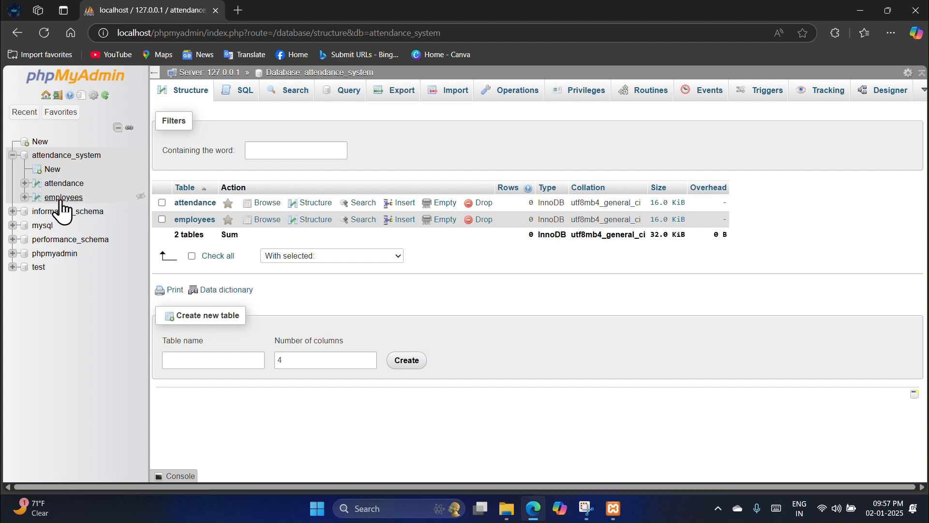
Step: Load localhost/attendance_system in a new Edge tab to show the Employee Attendance System
click(238, 11)
text(LOcalhost/)
key(Caps_Lock)
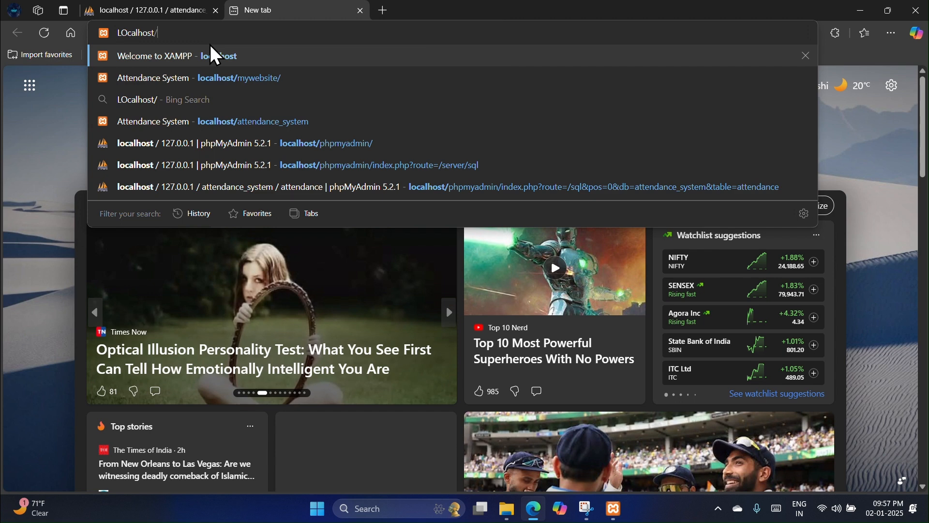
text(attendance_system)
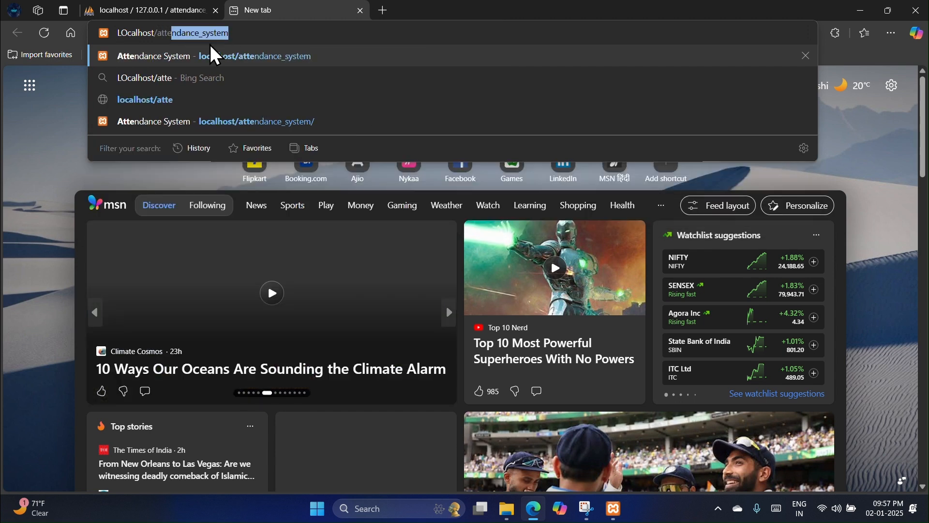
key(Tab)
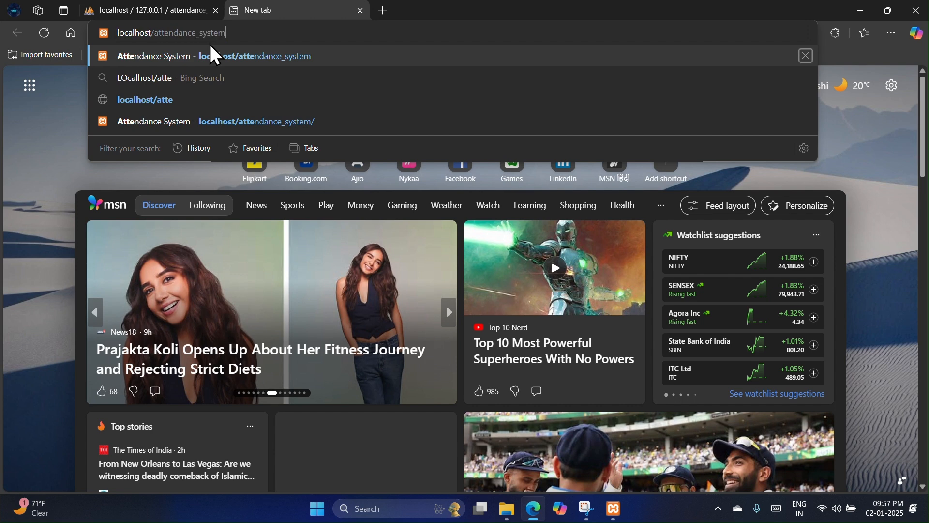
key(Return)
Step: Add an employee with position PLC and ID 69 using the saved autofill details
click(332, 156)
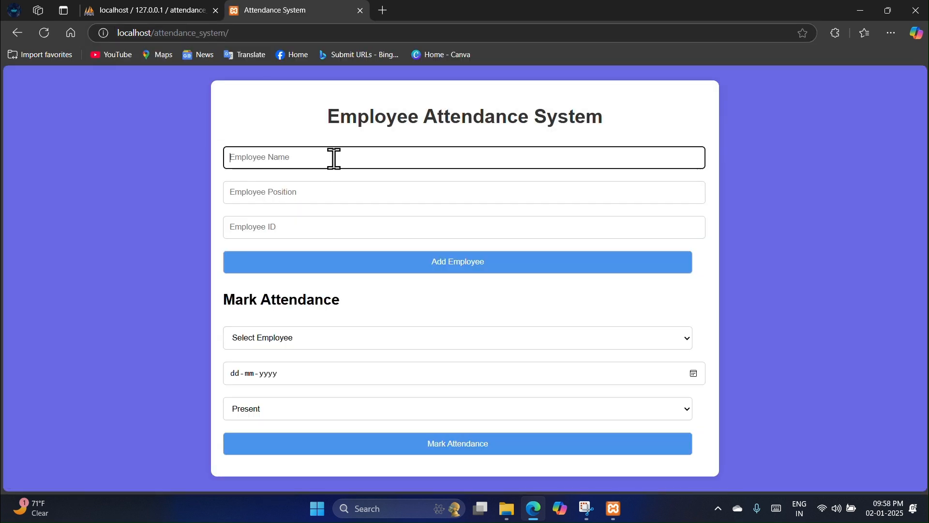
click(306, 205)
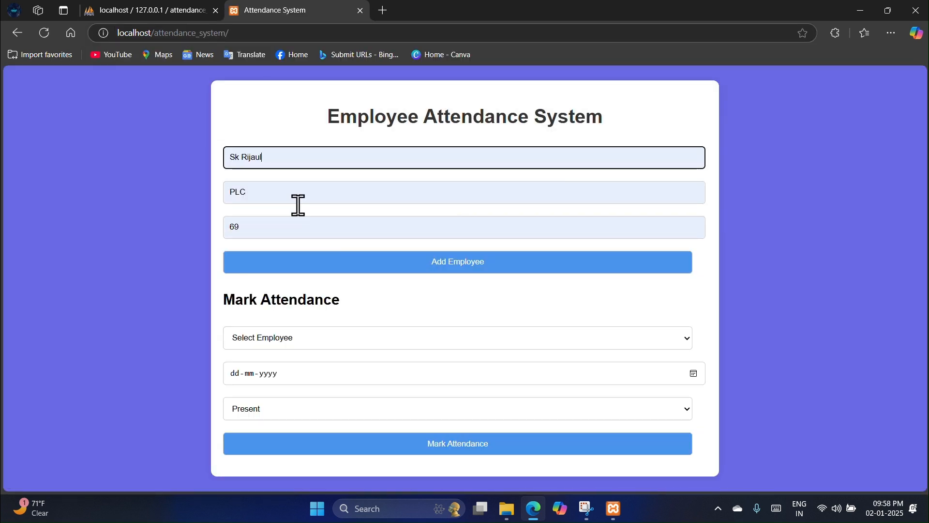
click(439, 262)
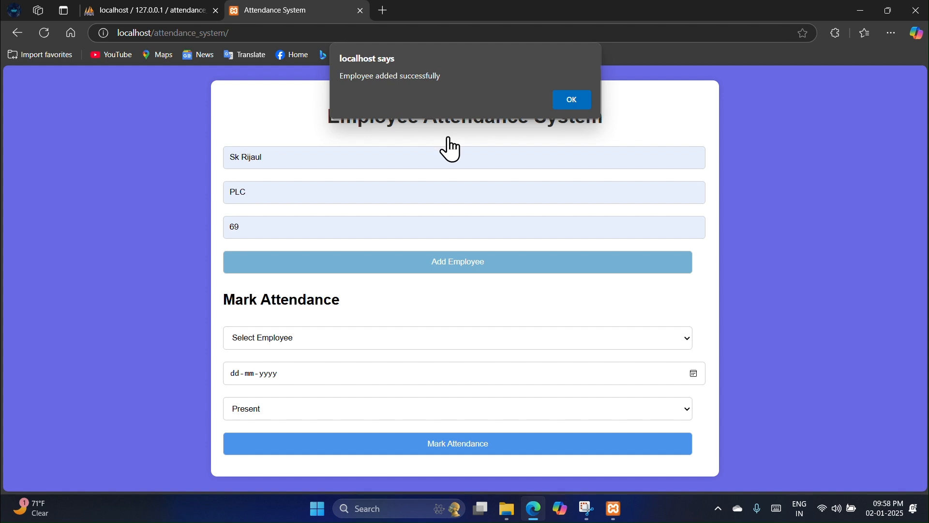
key(Return)
Step: Mark the new PLC employee Absent for 2 January 2025
click(478, 337)
click(447, 374)
click(455, 373)
click(693, 373)
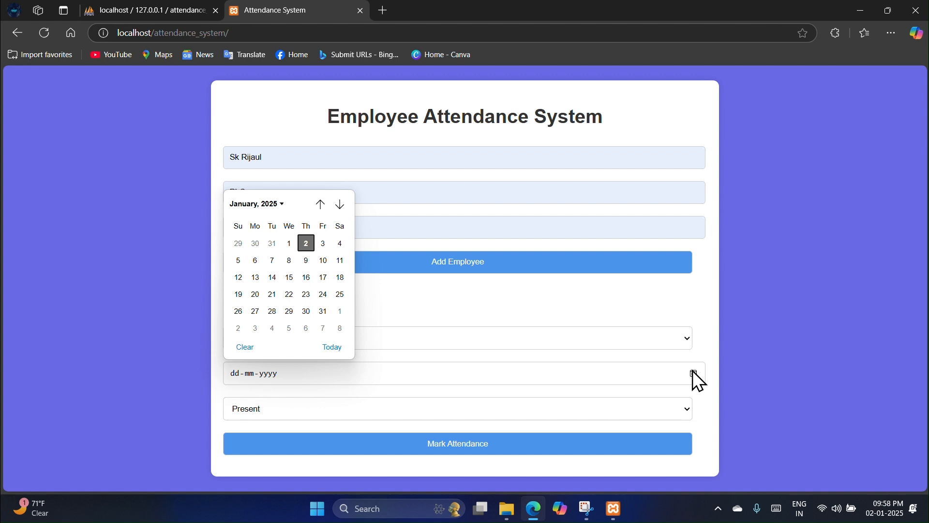
click(307, 245)
click(512, 412)
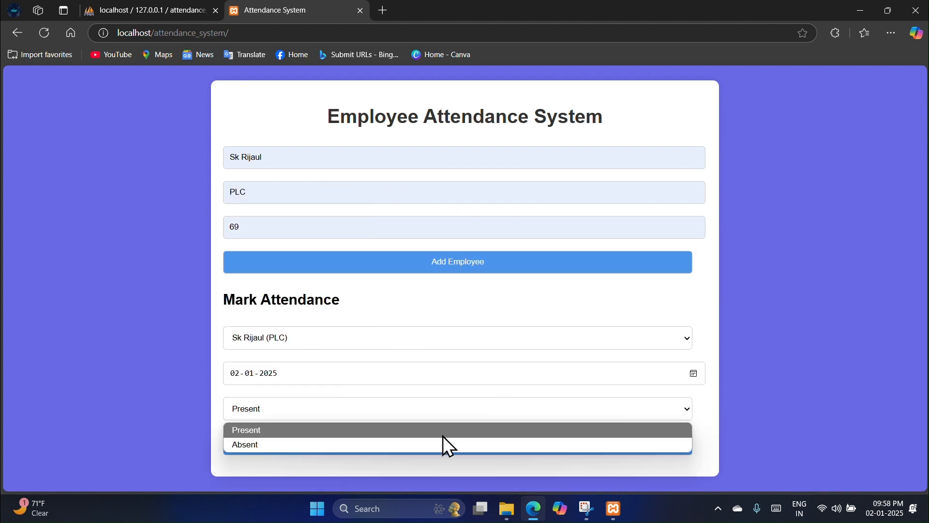
click(412, 444)
click(420, 447)
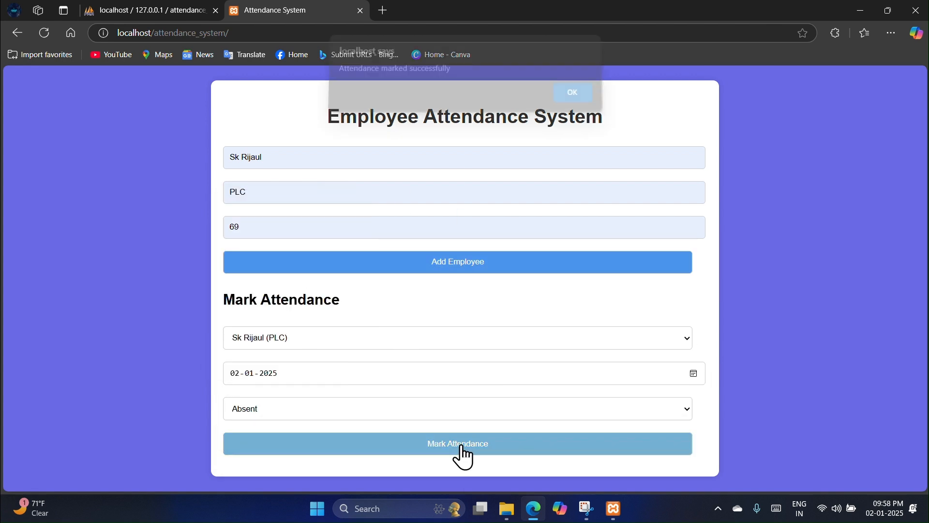
key(Return)
Step: In phpMyAdmin, browse the attendance table's Absent 2025-01-02 row, then the employees table's PLC, ID 69 row
click(124, 10)
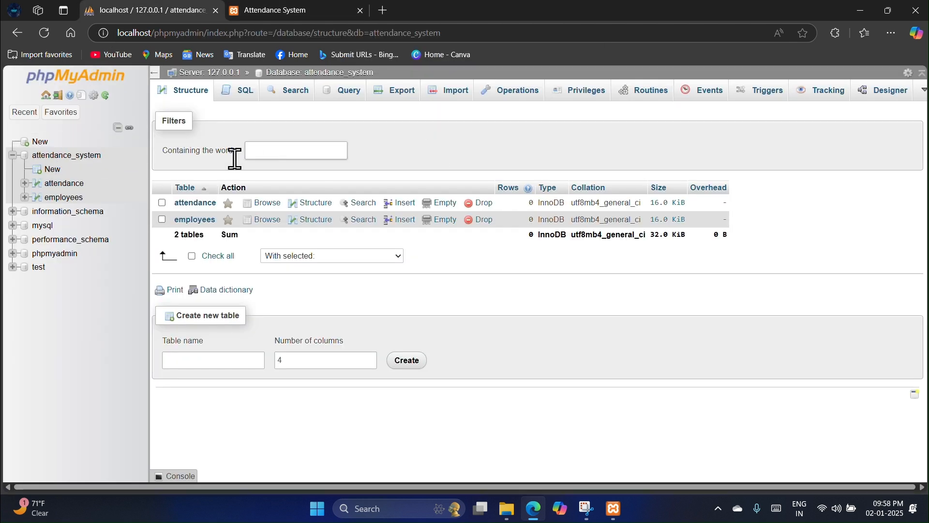
click(67, 184)
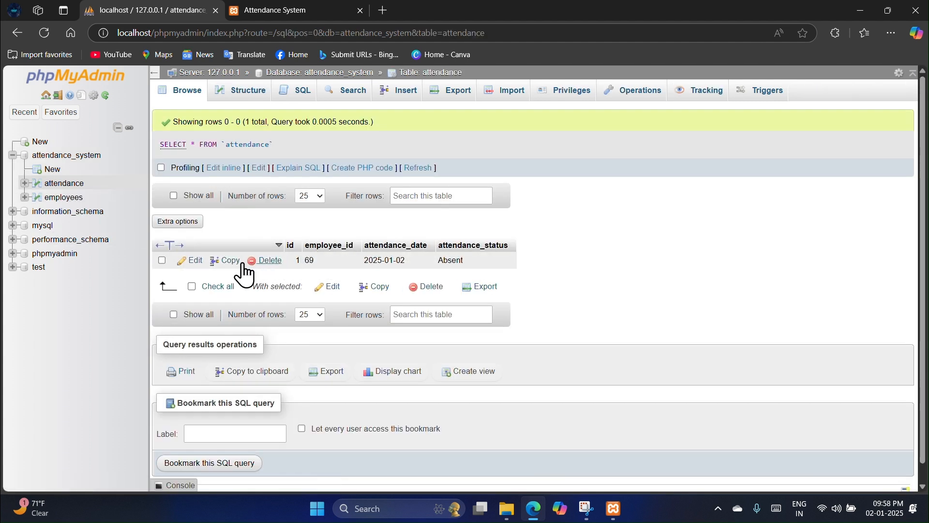
click(55, 202)
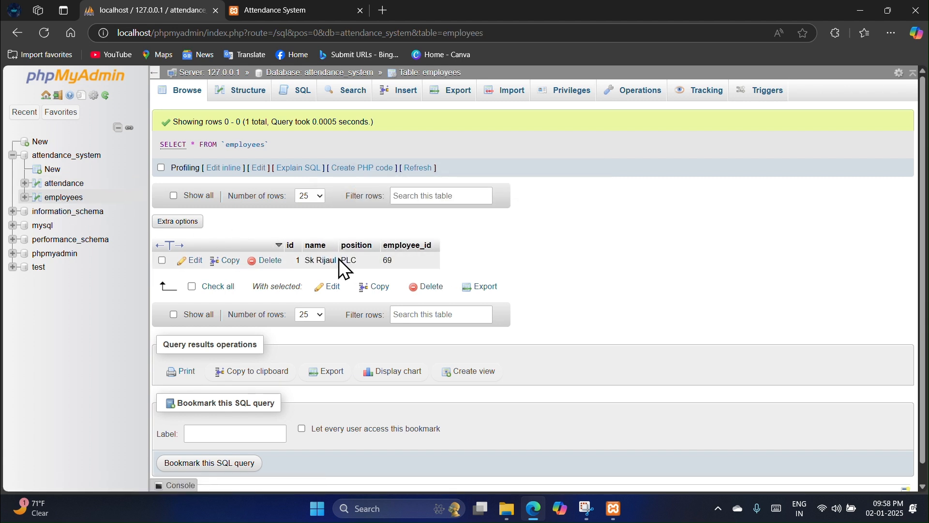